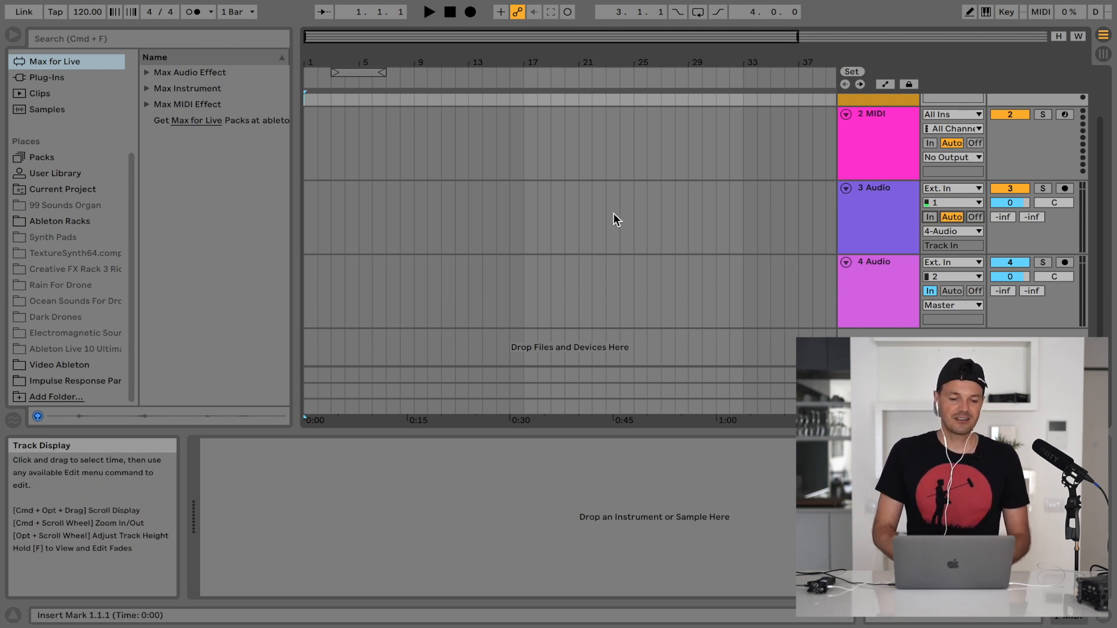
Load Convolution Reverb Pro from the Max audio effects onto 4 Audio and audition it by briefly monitoring 3 Audio's input
{"action": "left_click", "coordinate": [145, 73]}
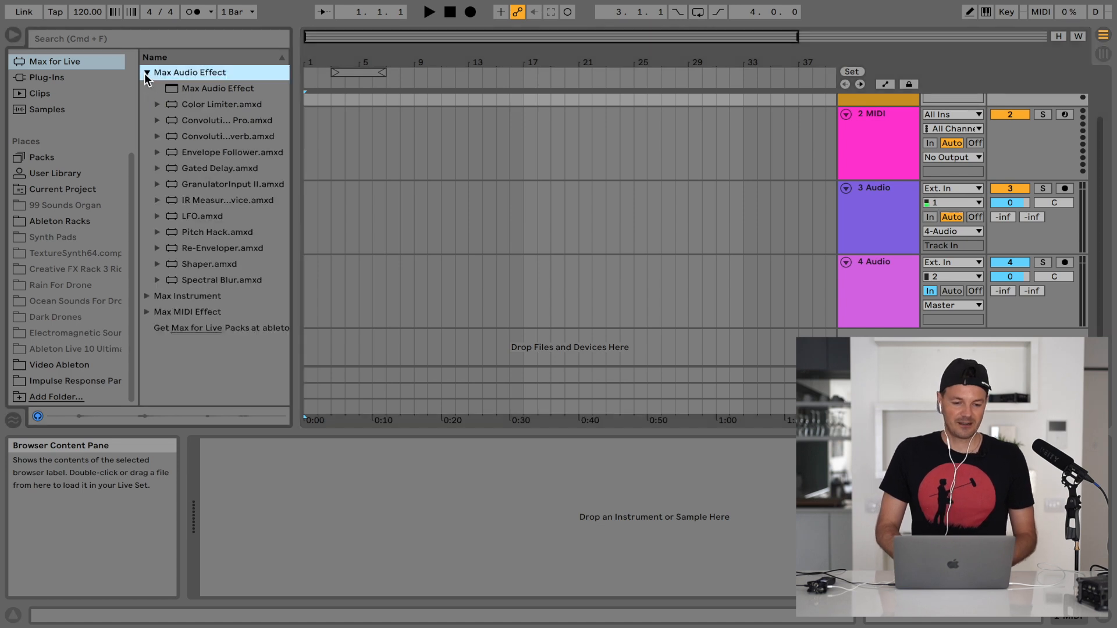
{"action": "left_click", "coordinate": [169, 119]}
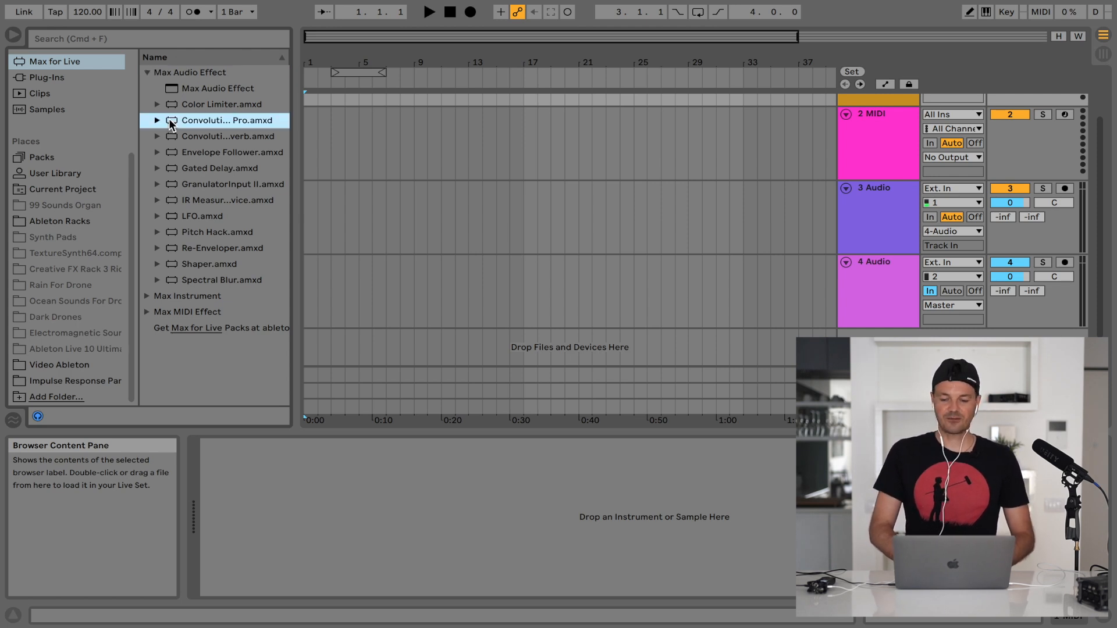
{"action": "left_click_drag", "start_coordinate": [169, 119], "coordinate": [574, 273]}
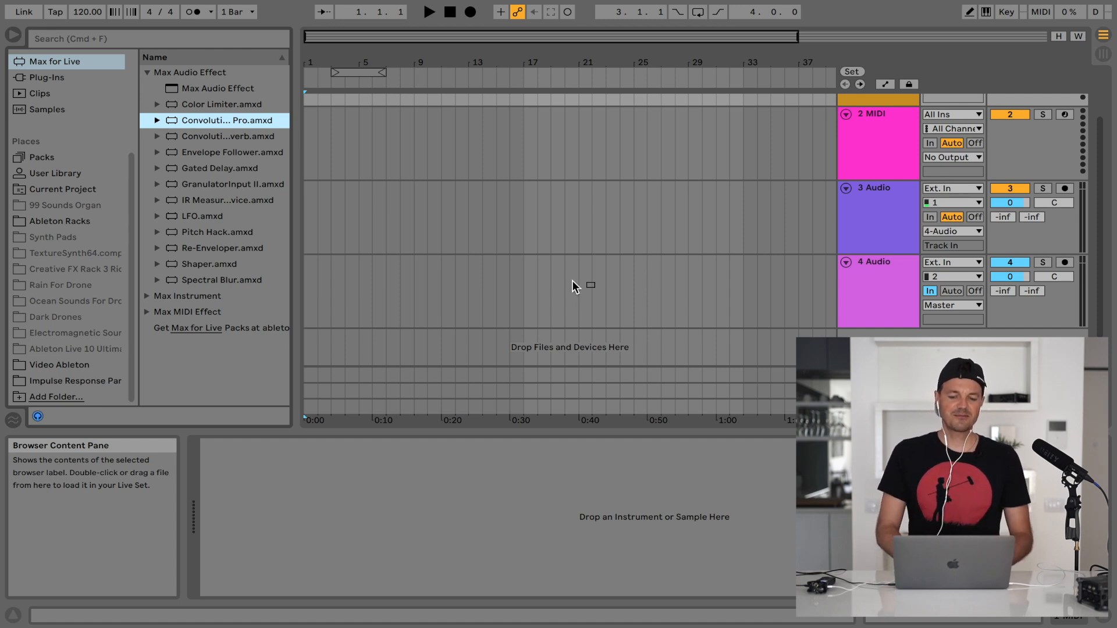
{"action": "left_click_drag", "start_coordinate": [573, 282], "coordinate": [572, 282]}
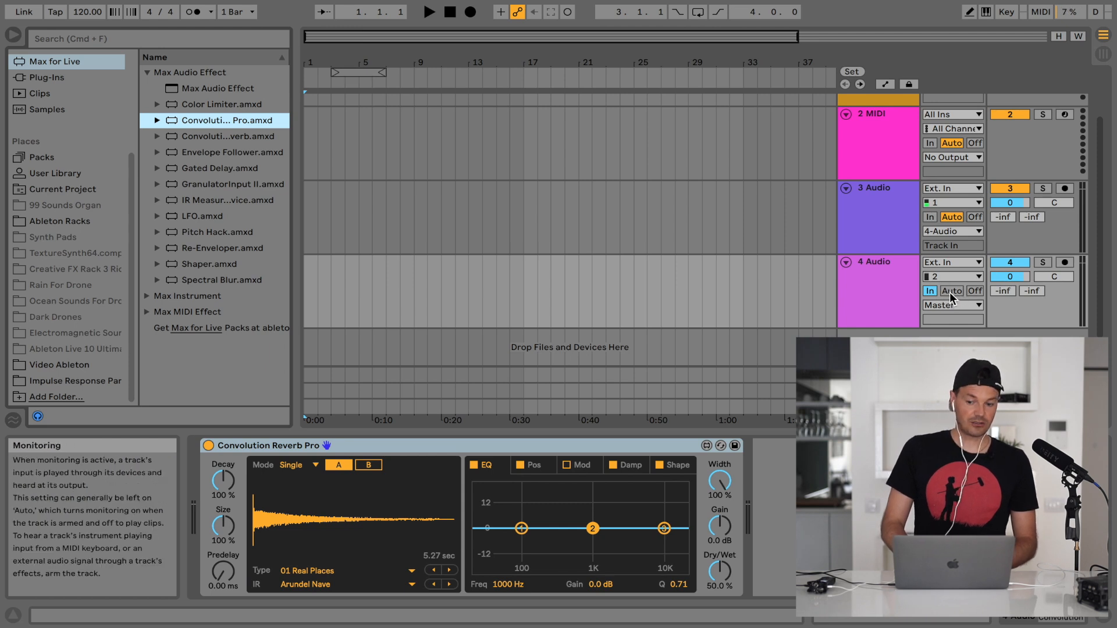
{"action": "left_click", "coordinate": [930, 218]}
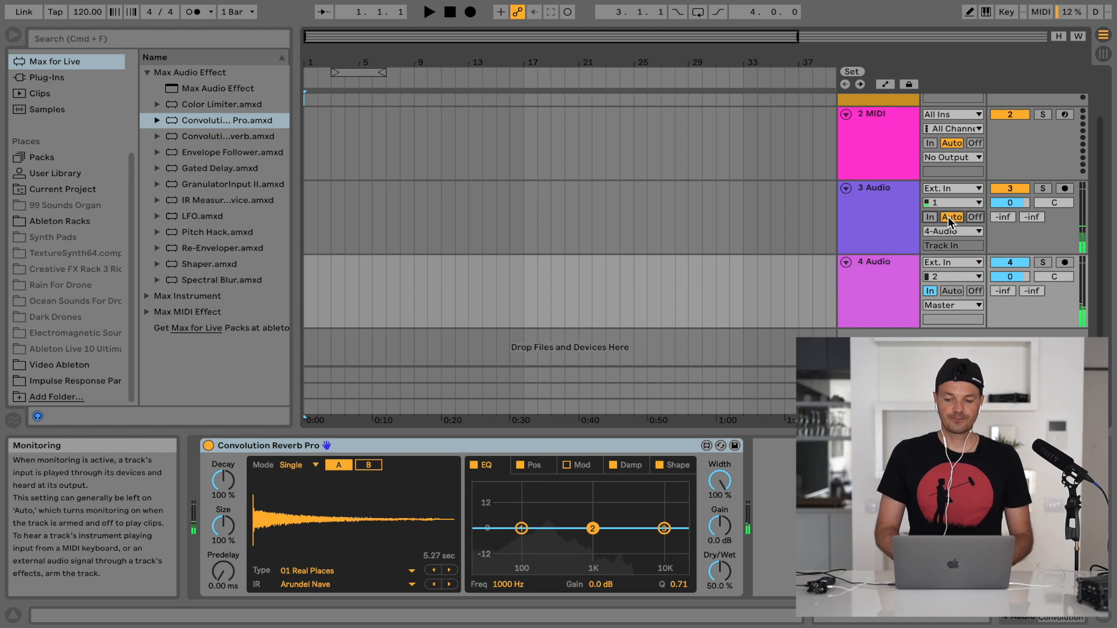
{"action": "left_click", "coordinate": [950, 217]}
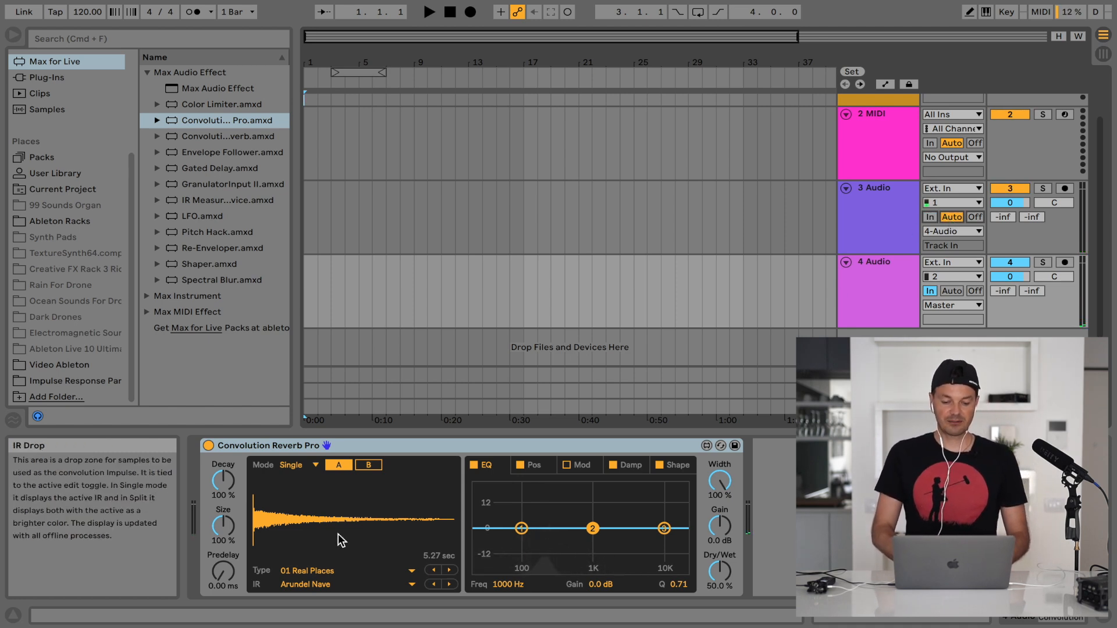
Review the reverb's impulse response types and the impulse responses offered under 01 Real Places
{"action": "left_click", "coordinate": [309, 571]}
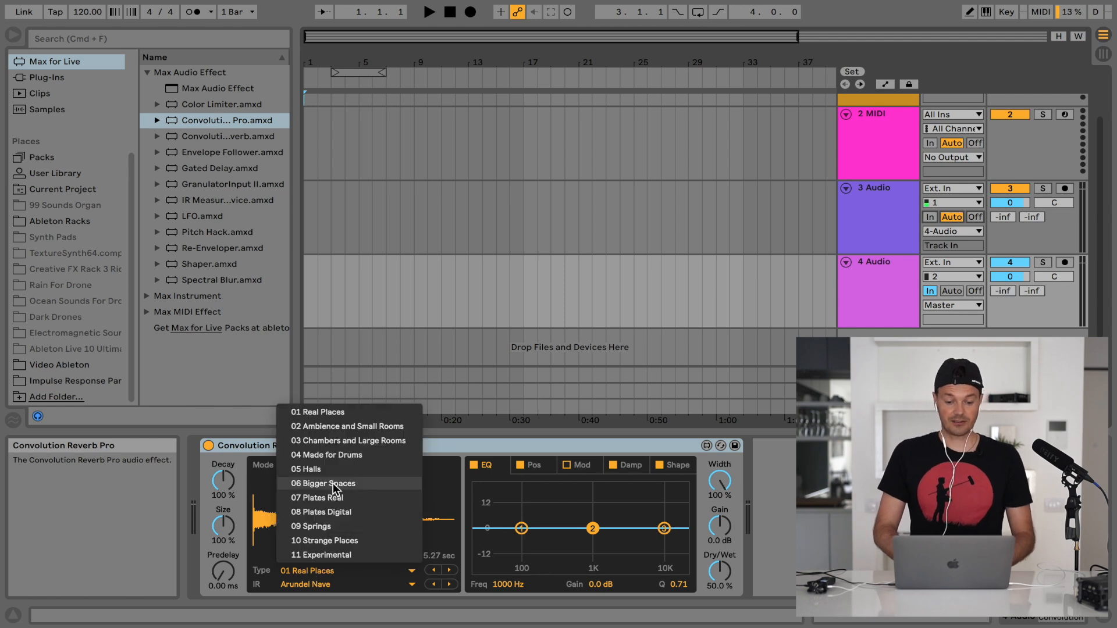
{"action": "left_click", "coordinate": [325, 415]}
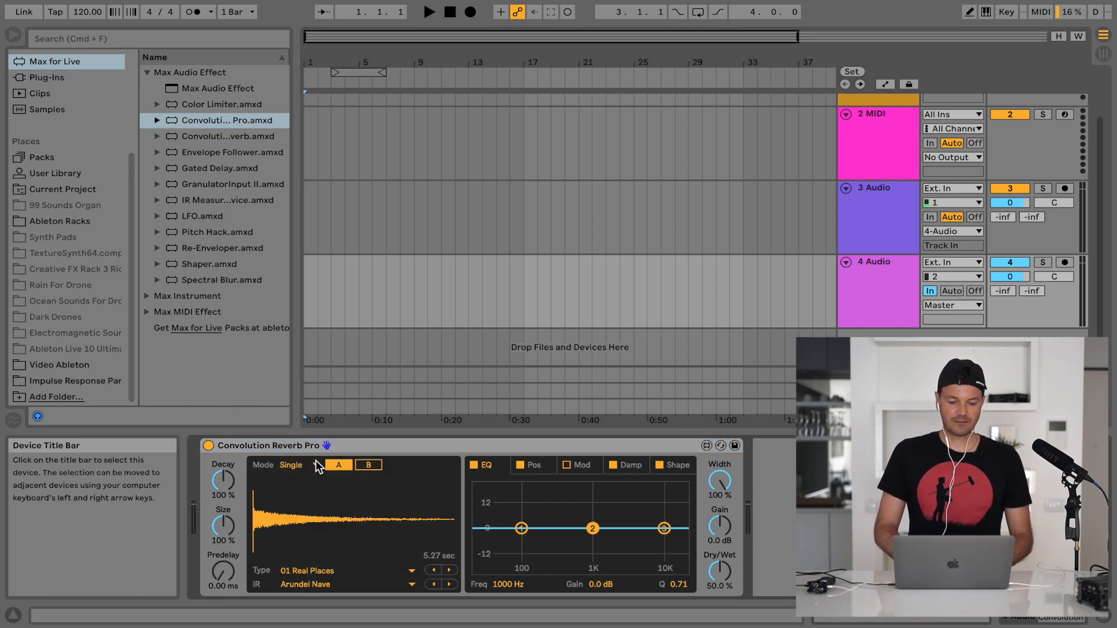
{"action": "left_click", "coordinate": [303, 584]}
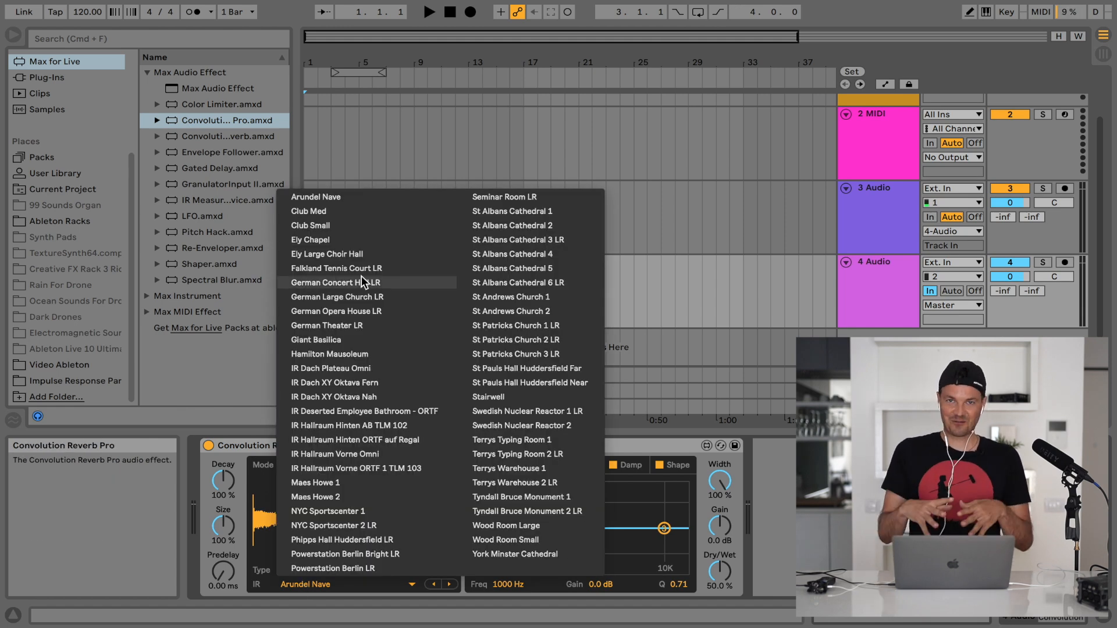
{"action": "left_click", "coordinate": [261, 489]}
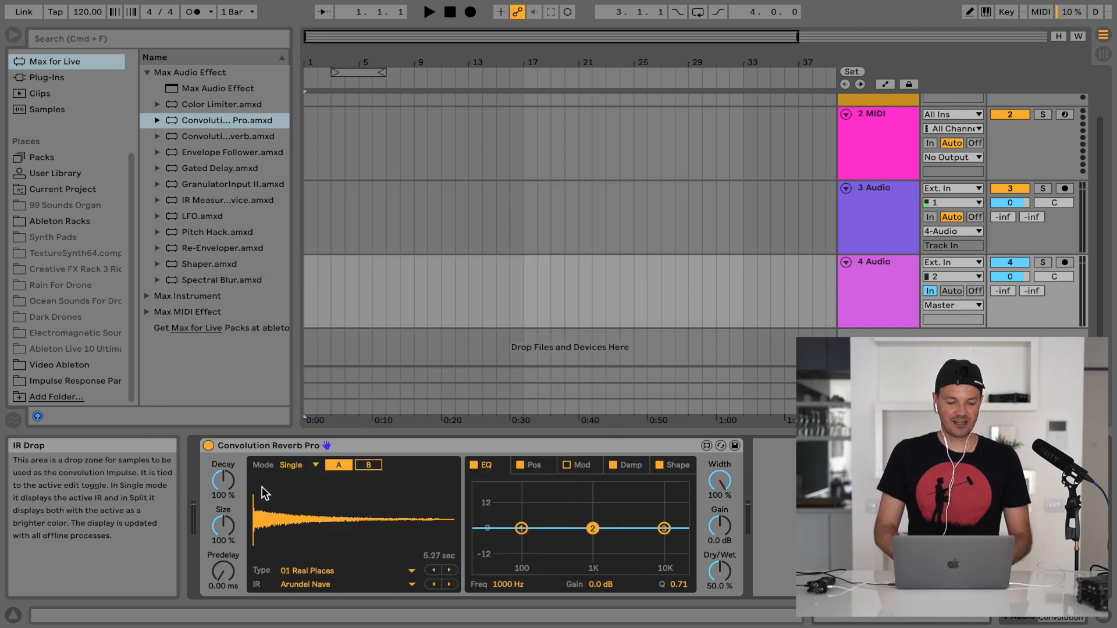
Load the forward Parking Garage impulse response WAV from the Impulse Response Parking Garage folder into Convolution Reverb Pro
{"action": "left_click", "coordinate": [66, 381]}
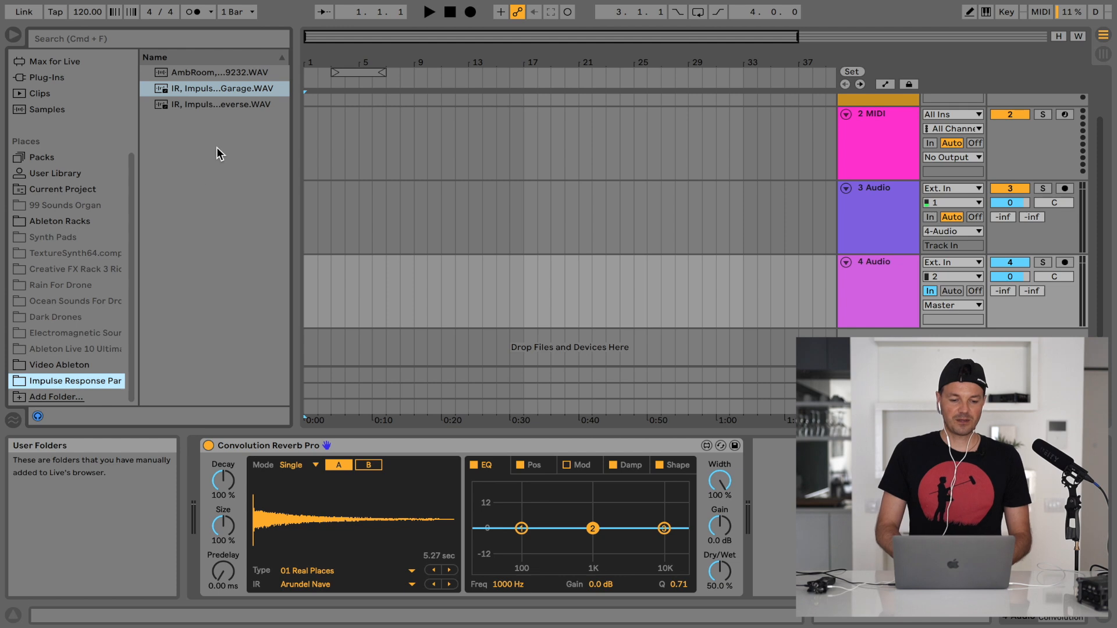
{"action": "left_click", "coordinate": [182, 91]}
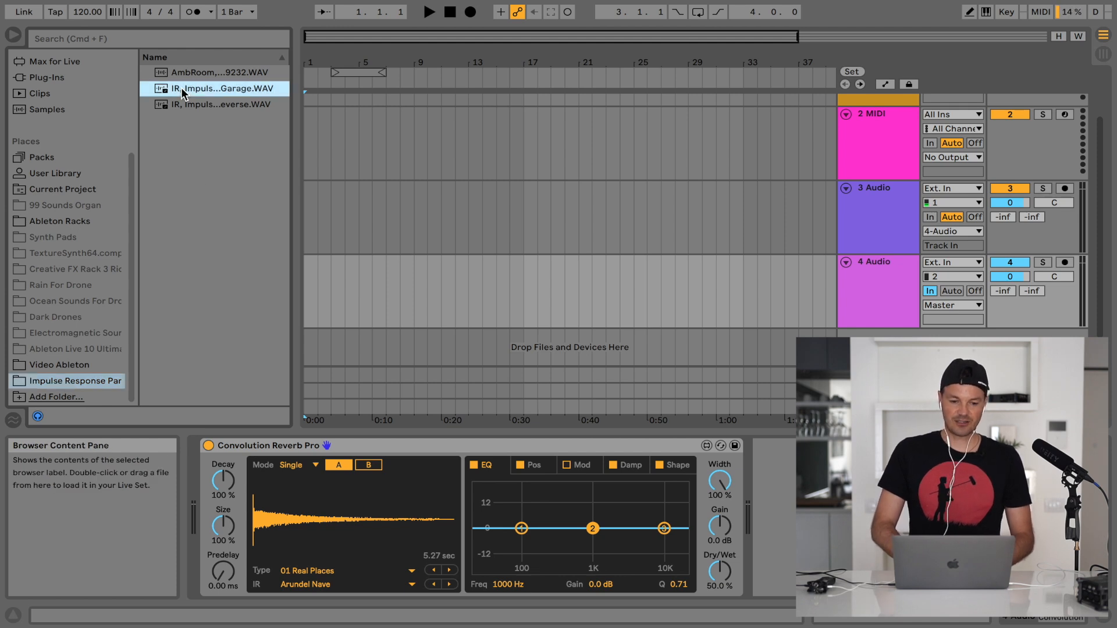
{"action": "left_click_drag", "start_coordinate": [323, 179], "coordinate": [363, 435]}
{"action": "left_click_drag", "start_coordinate": [334, 518], "coordinate": [334, 518]}
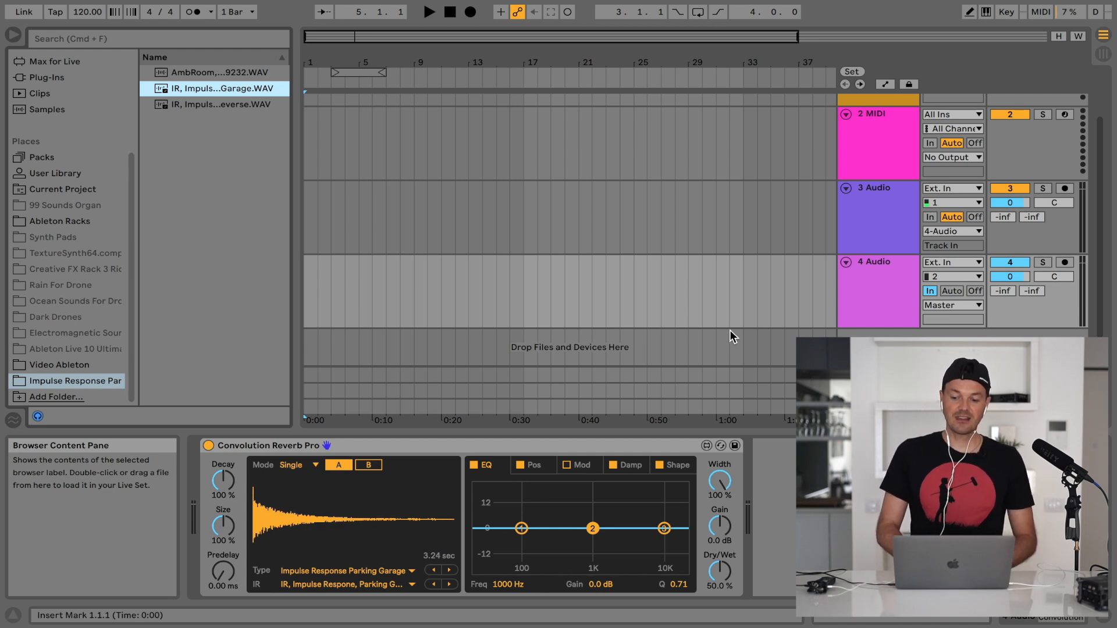
Set the input monitoring of 3 Audio to In and of 4 Audio to Auto
{"action": "left_click", "coordinate": [931, 144]}
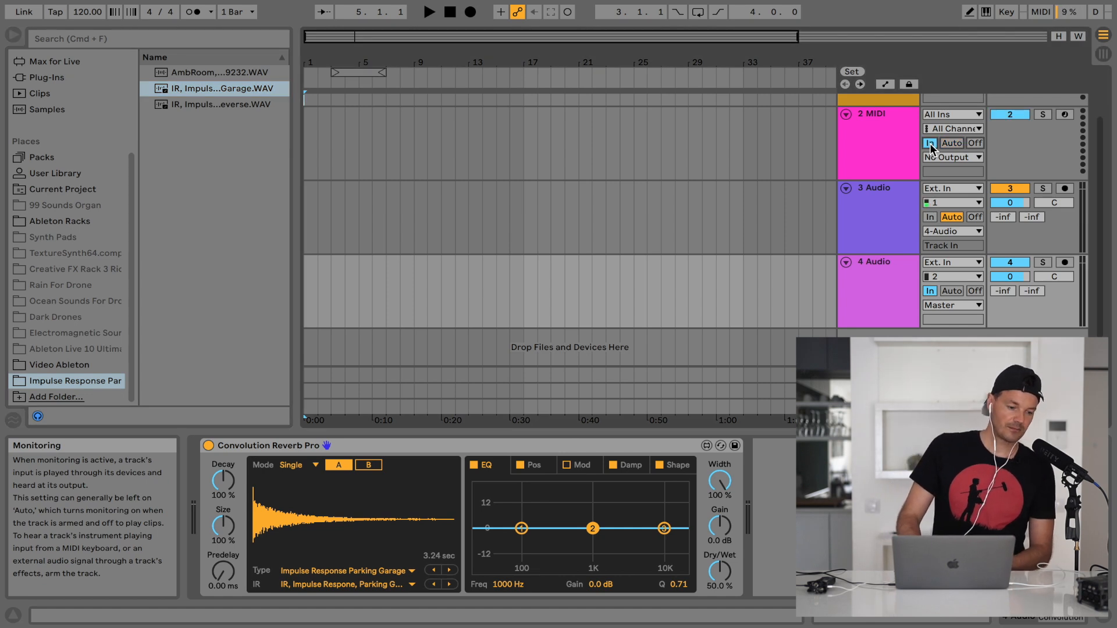
{"action": "left_click", "coordinate": [956, 143]}
{"action": "left_click", "coordinate": [931, 217]}
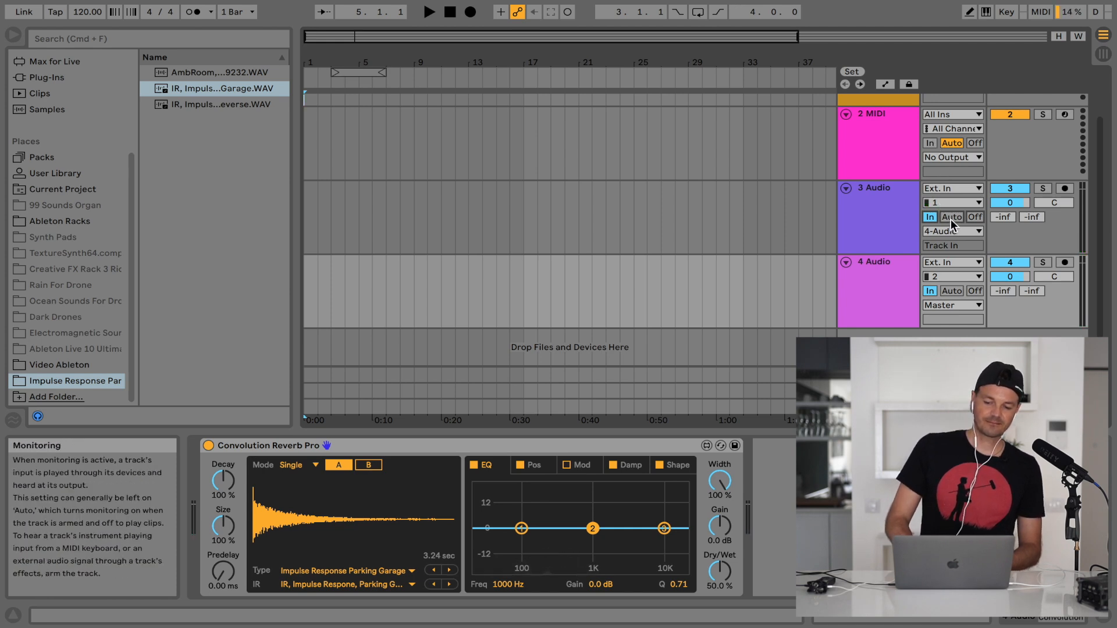
{"action": "left_click", "coordinate": [953, 292]}
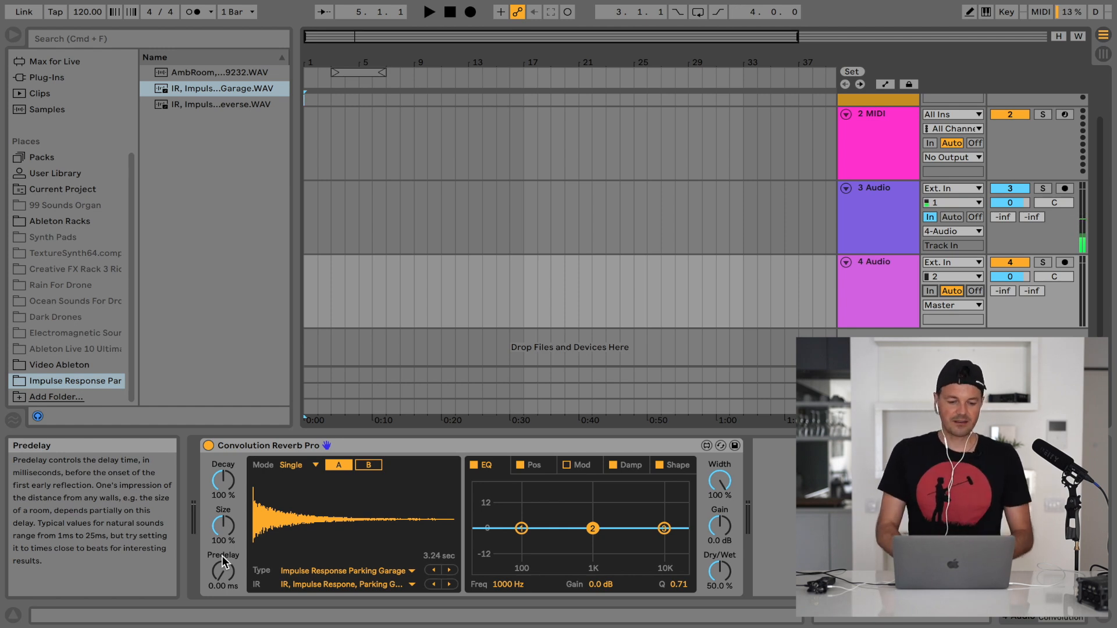
Place Parking Garage - Silent.mov from the Video Ableton folder on 3 Audio at bar 16 and loop the clip's length
{"action": "left_click", "coordinate": [72, 360]}
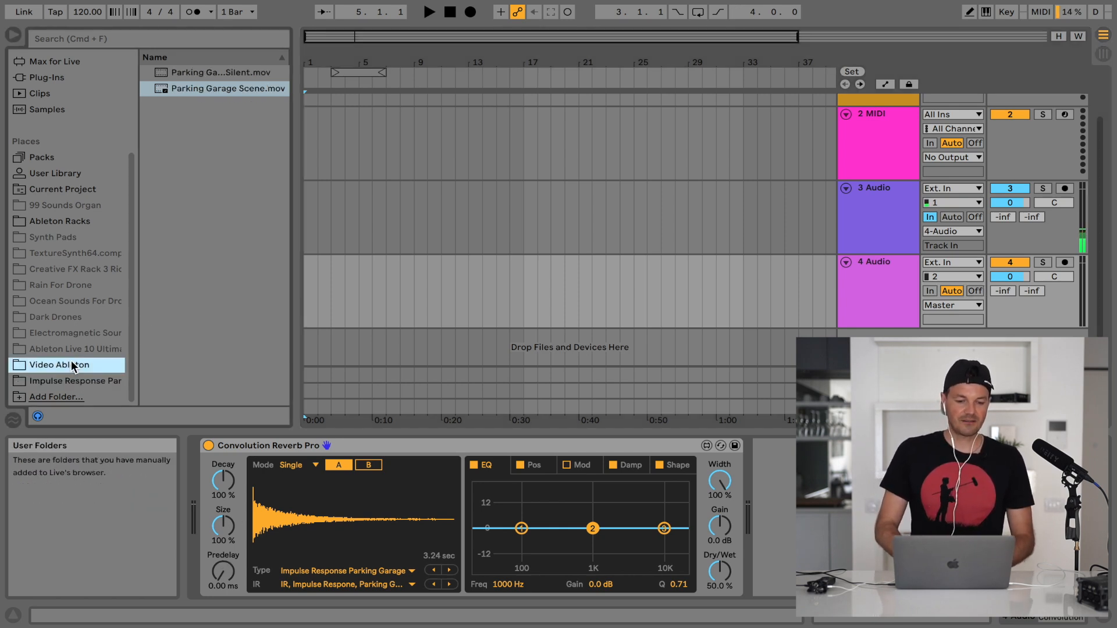
{"action": "left_click", "coordinate": [207, 72]}
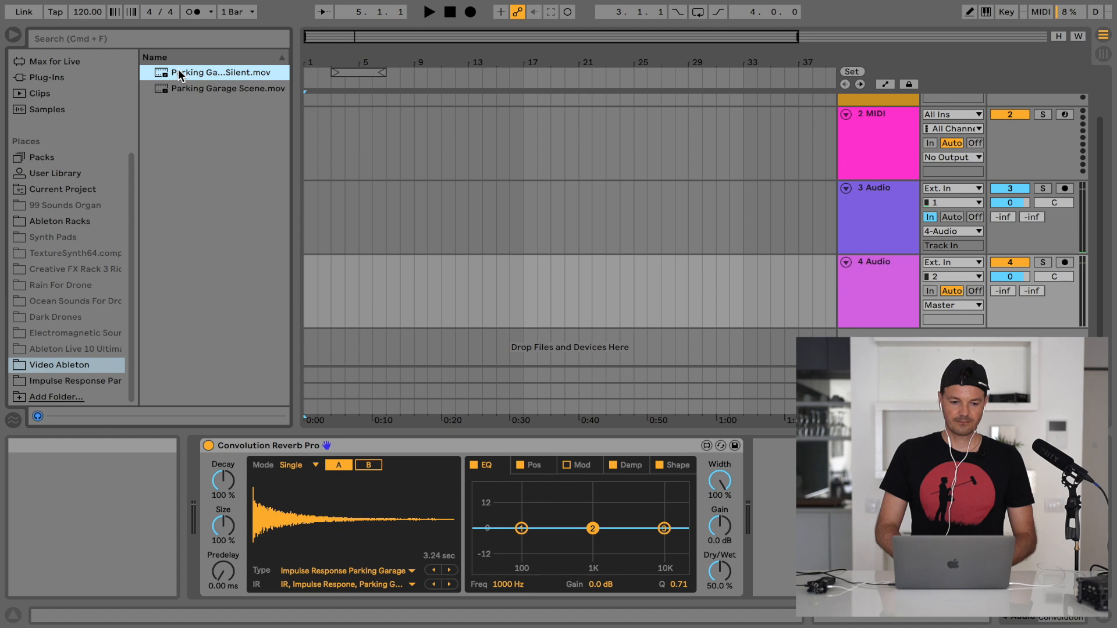
{"action": "left_click_drag", "start_coordinate": [179, 74], "coordinate": [504, 203]}
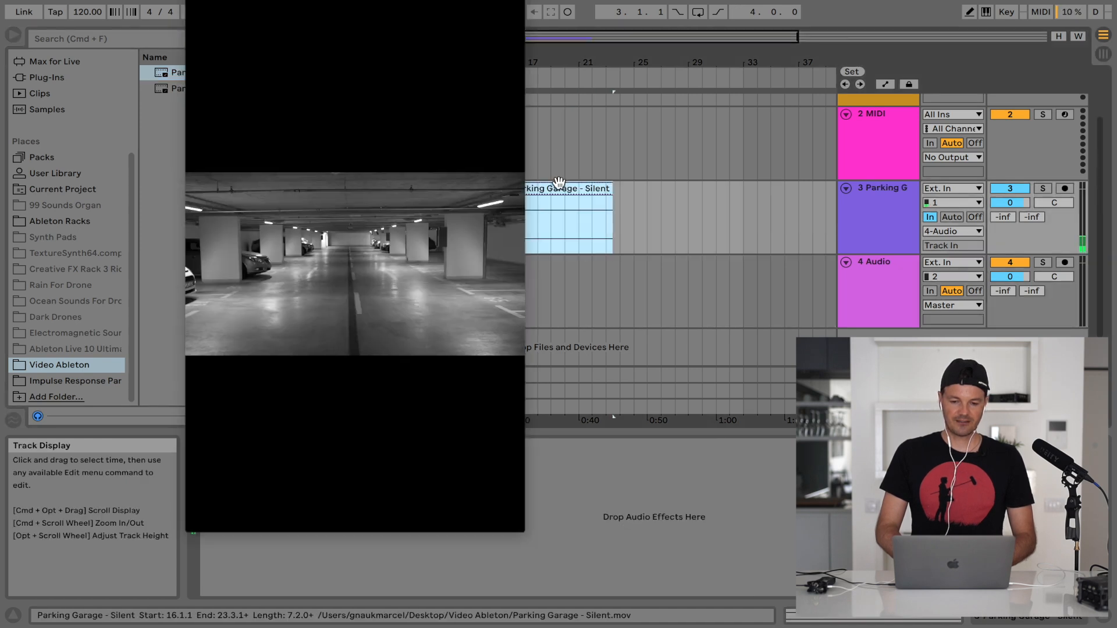
{"action": "key", "text": "super+l"}
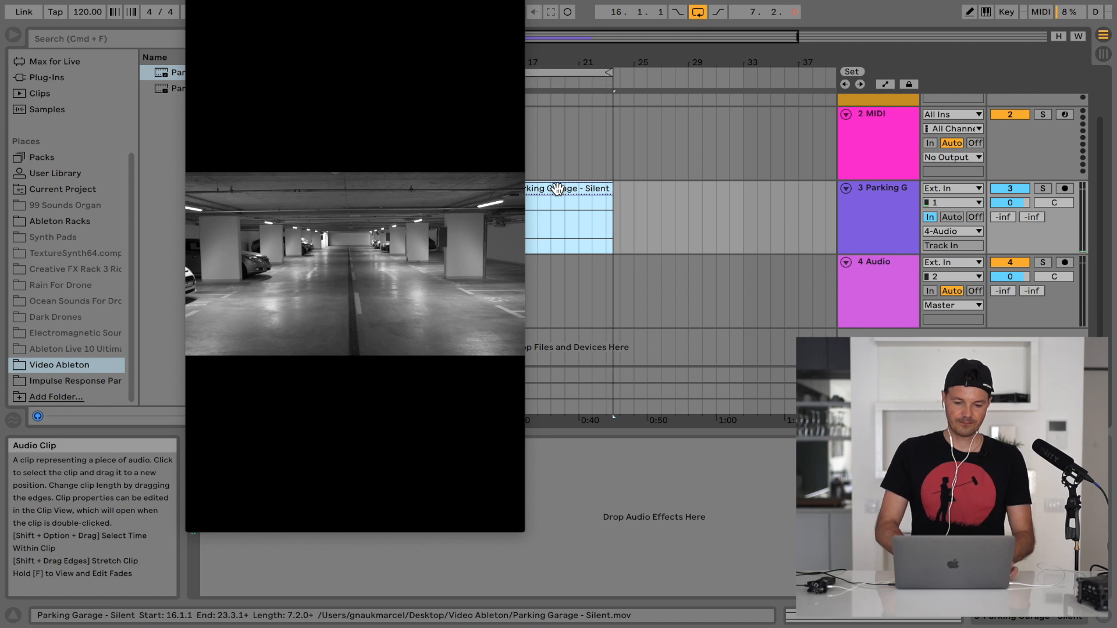
Widen the video window and move it clear of the track controls
{"action": "left_click_drag", "start_coordinate": [525, 475], "coordinate": [881, 473]}
{"action": "left_click_drag", "start_coordinate": [597, 1], "coordinate": [370, 0]}
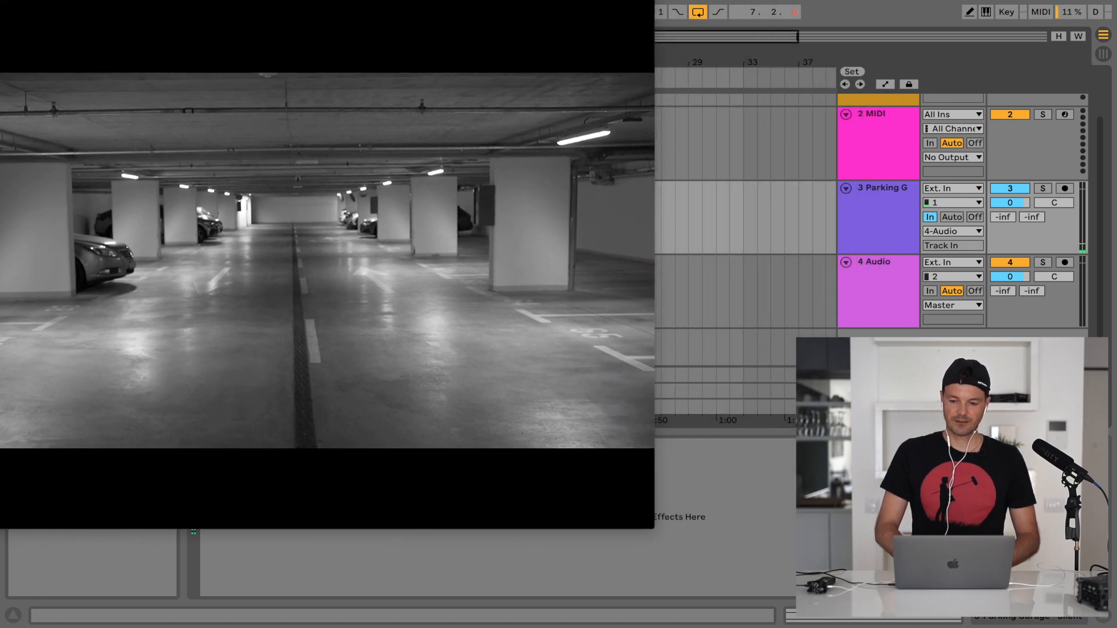
Compare the voice with and without reverb by switching 4 Audio's monitoring between In and Auto, ending on In
{"action": "left_click", "coordinate": [931, 291]}
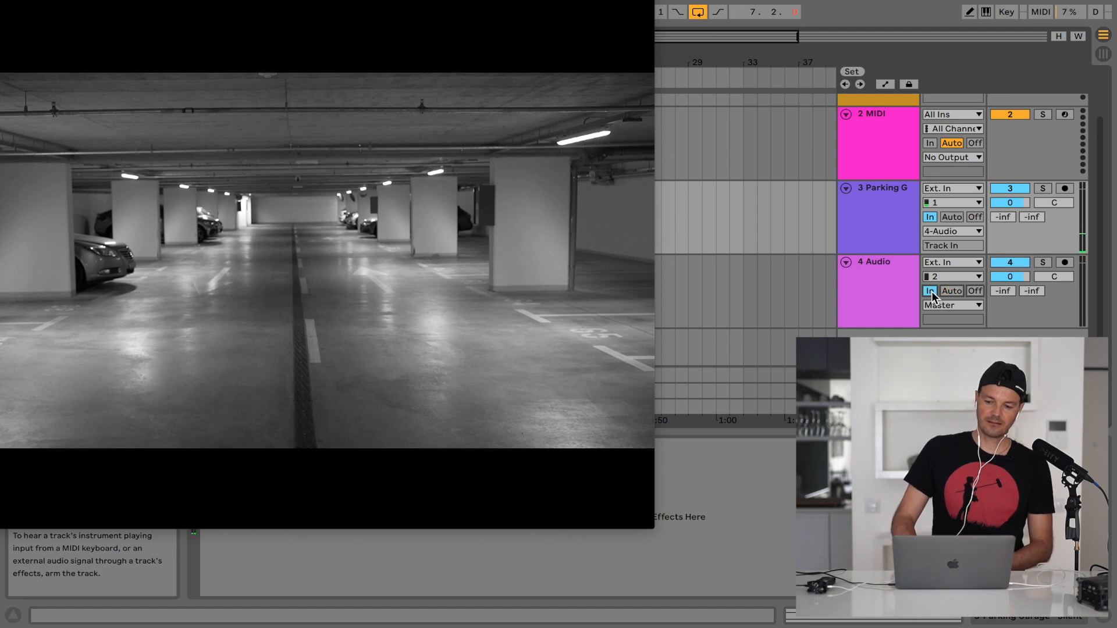
{"action": "left_click", "coordinate": [944, 293]}
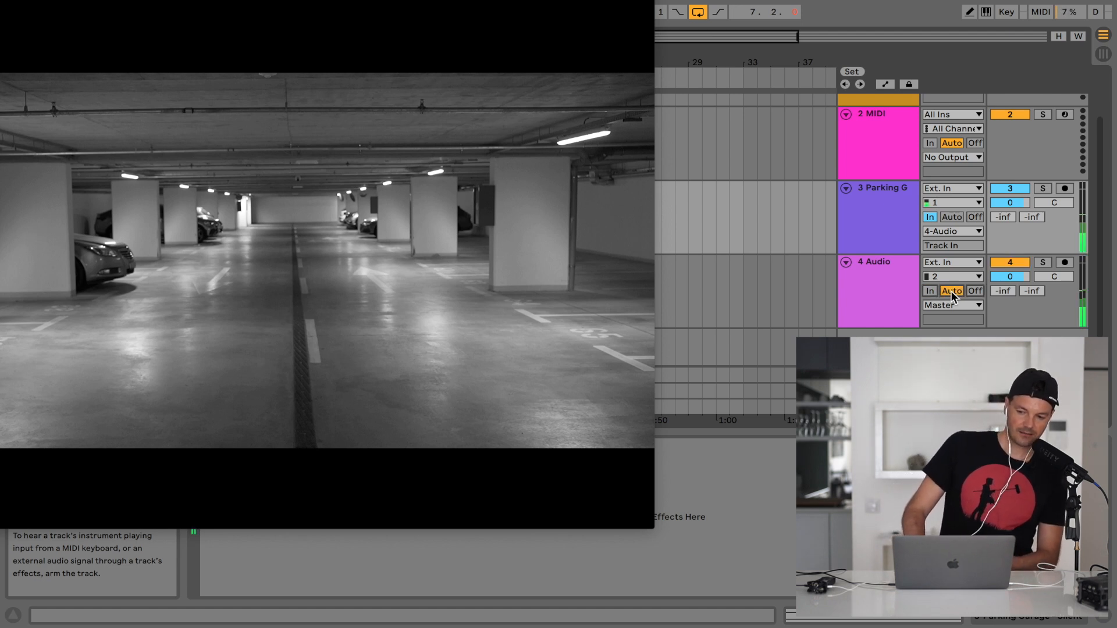
{"action": "left_click", "coordinate": [930, 291]}
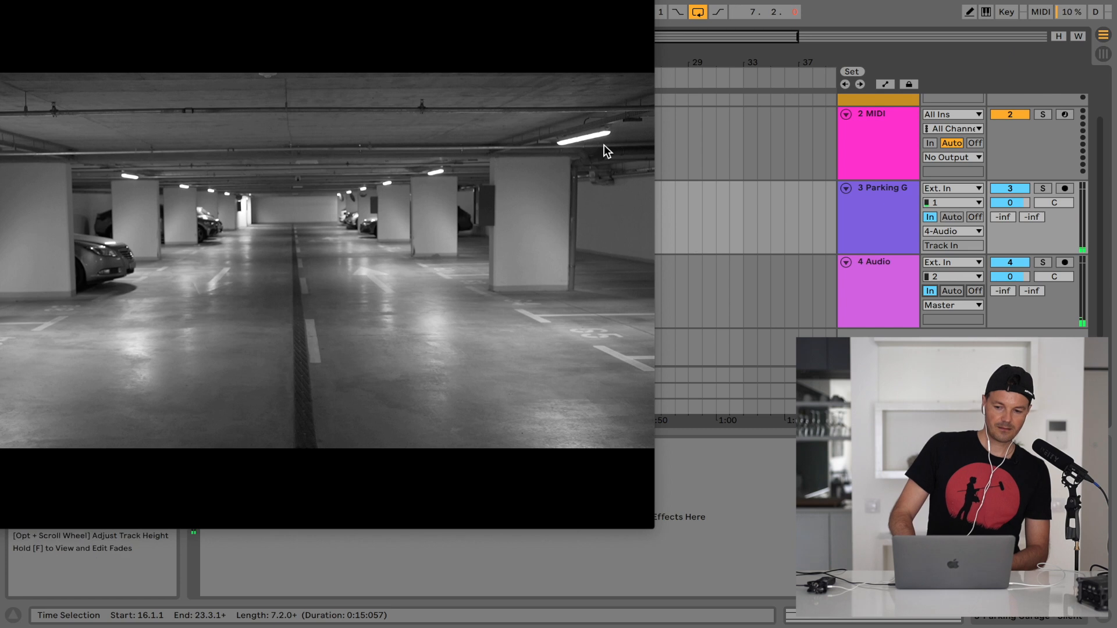
Select the Parking Garage - Silent clip, reposition the video window over the arrangement, and start playback
{"action": "left_click", "coordinate": [710, 201]}
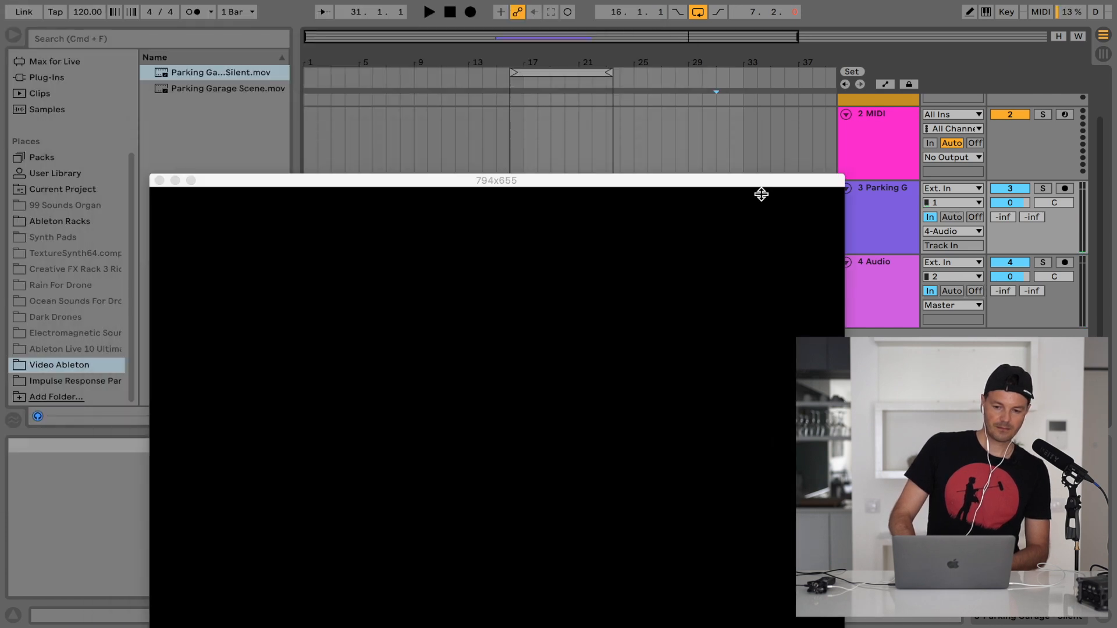
{"action": "left_click_drag", "start_coordinate": [761, 185], "coordinate": [763, 269]}
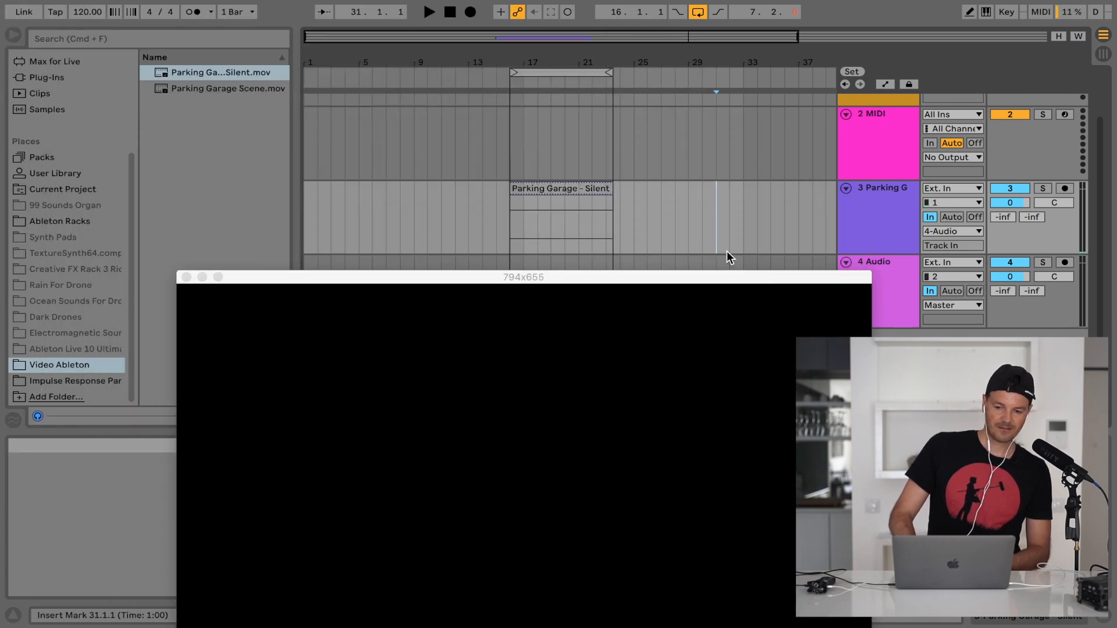
{"action": "left_click", "coordinate": [569, 190]}
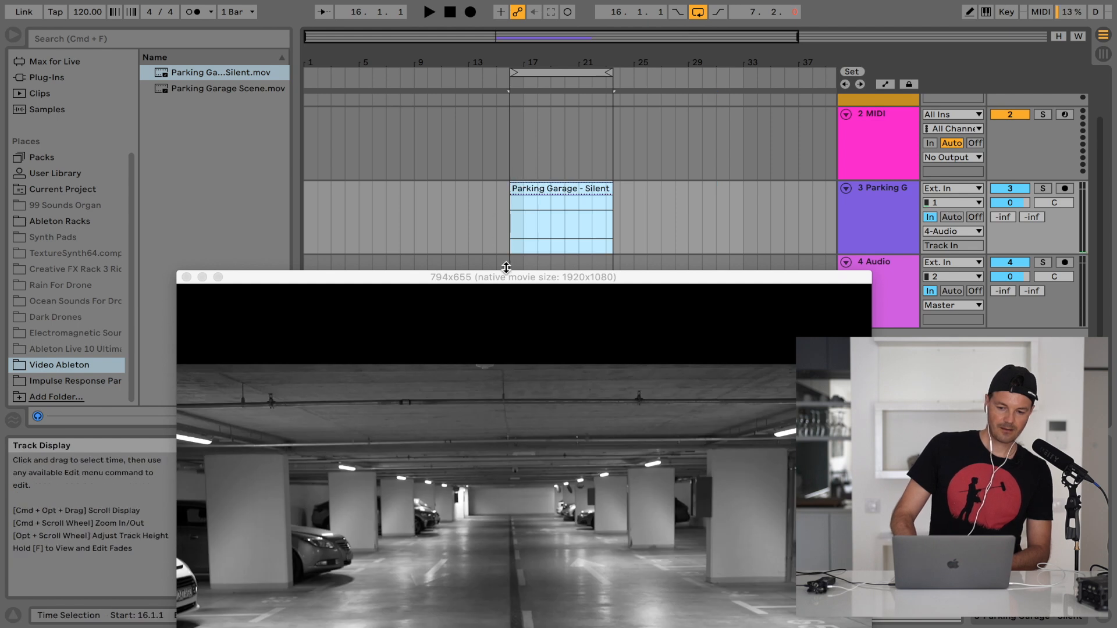
{"action": "left_click_drag", "start_coordinate": [509, 277], "coordinate": [522, 46]}
{"action": "key", "text": "space"}
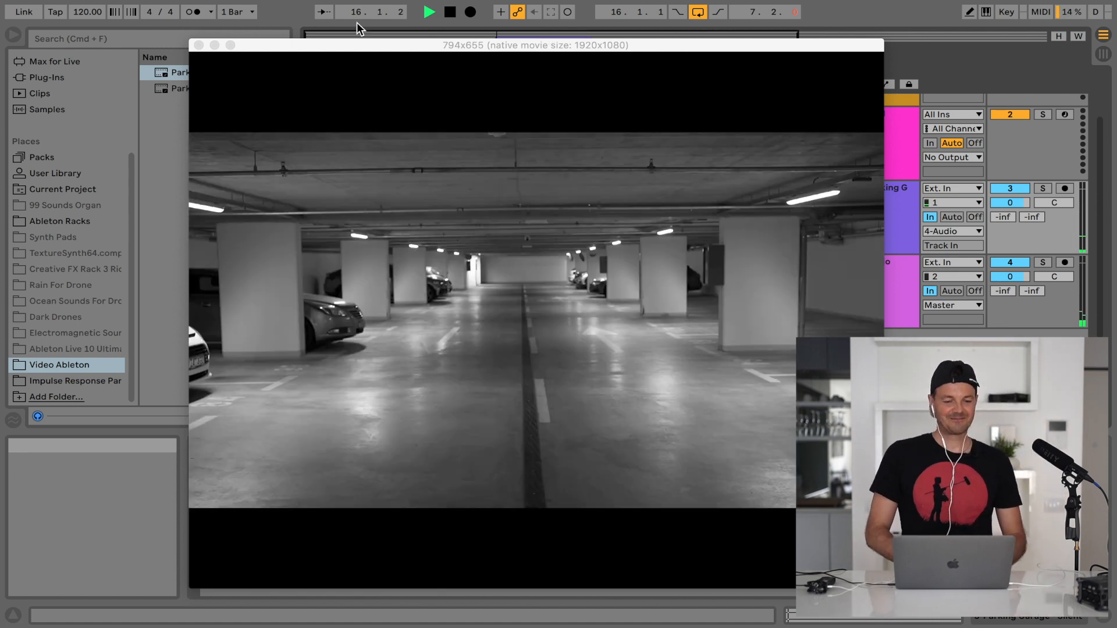
Close the video window and remove the Parking Garage - Silent clip from track 3
{"action": "left_click", "coordinate": [199, 44]}
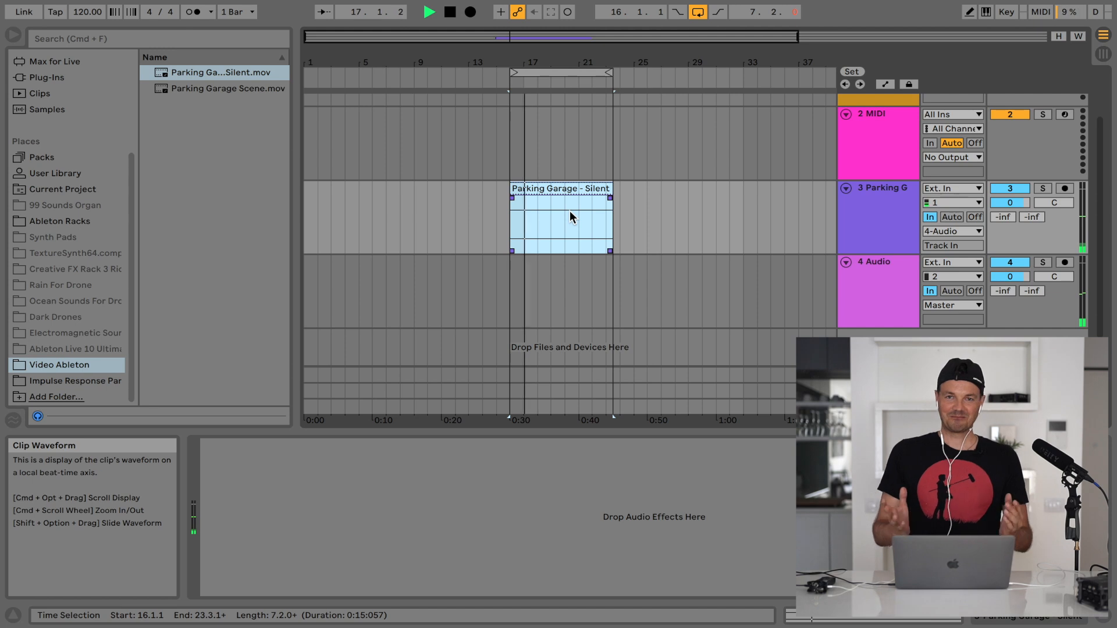
{"action": "left_click", "coordinate": [561, 190]}
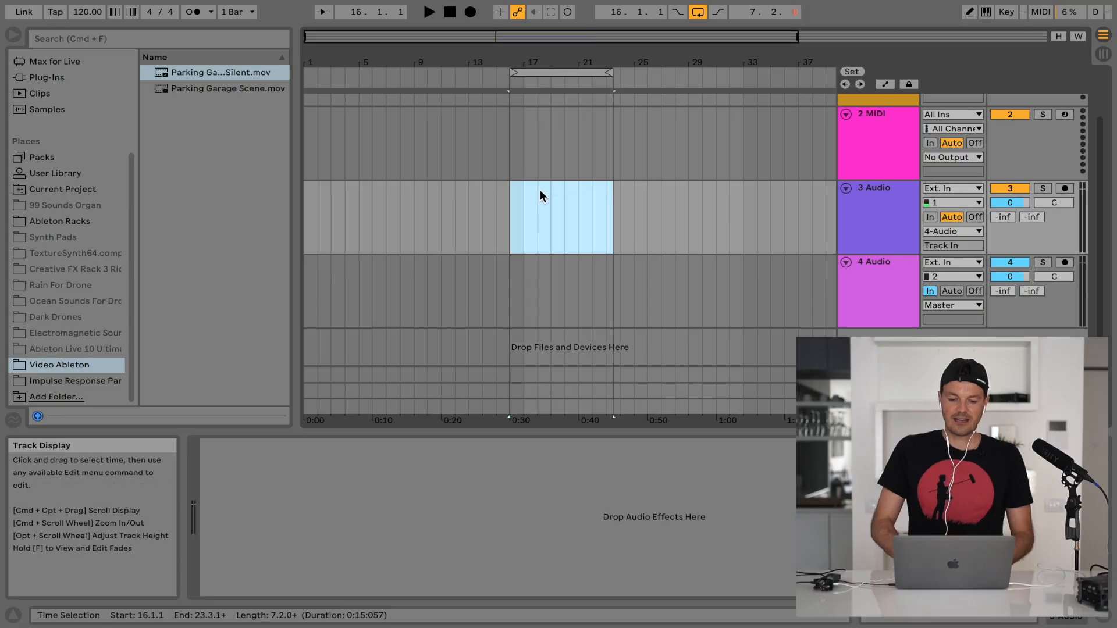
Set 3 Audio's monitoring to In and load the reversed parking garage impulse response into 4 Audio's Convolution Reverb Pro
{"action": "left_click", "coordinate": [569, 294]}
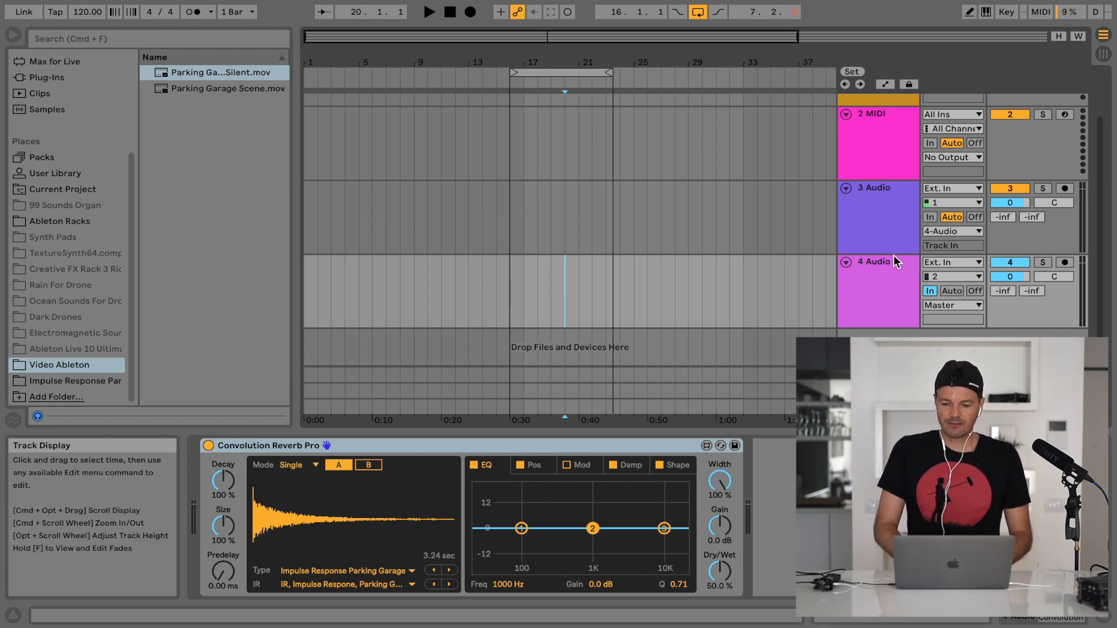
{"action": "left_click", "coordinate": [930, 217]}
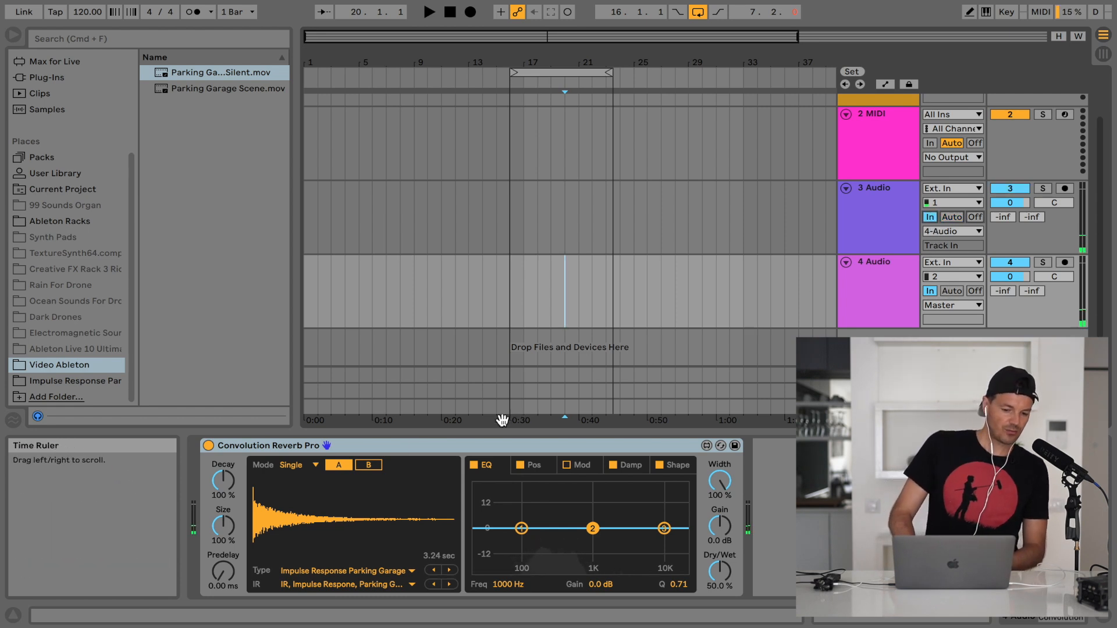
{"action": "left_click", "coordinate": [101, 382]}
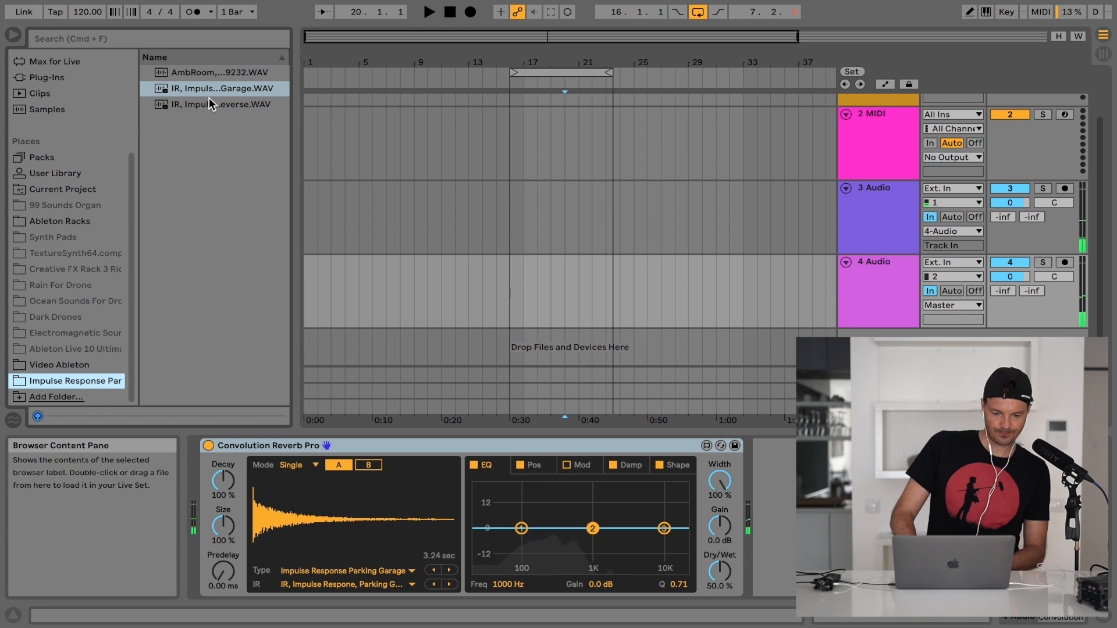
{"action": "left_click", "coordinate": [208, 106]}
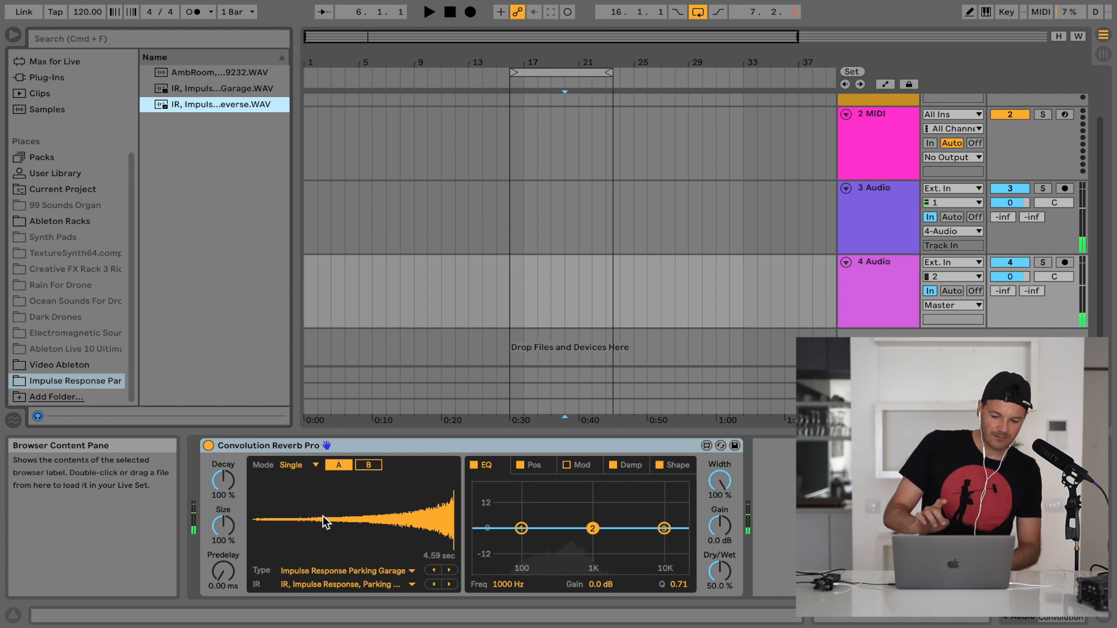
{"action": "key", "text": "XF86AudioRaiseVolume"}
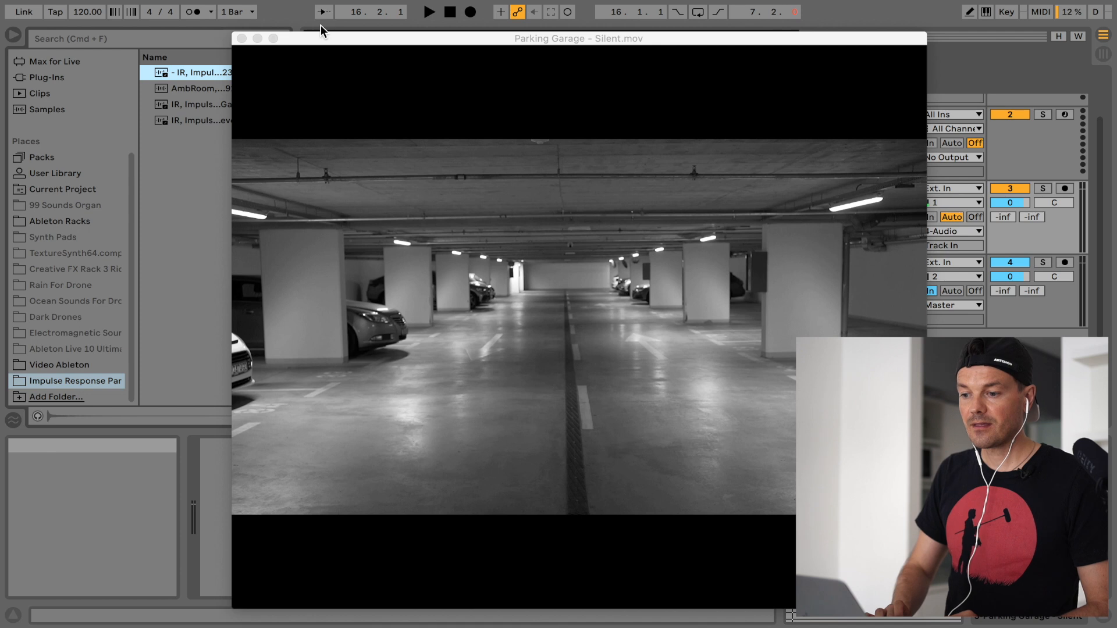
Set the Parking Garage video track's monitoring to In and reposition the video window while auditioning the voice
{"action": "left_click_drag", "start_coordinate": [349, 41], "coordinate": [283, 24]}
{"action": "left_click", "coordinate": [930, 216]}
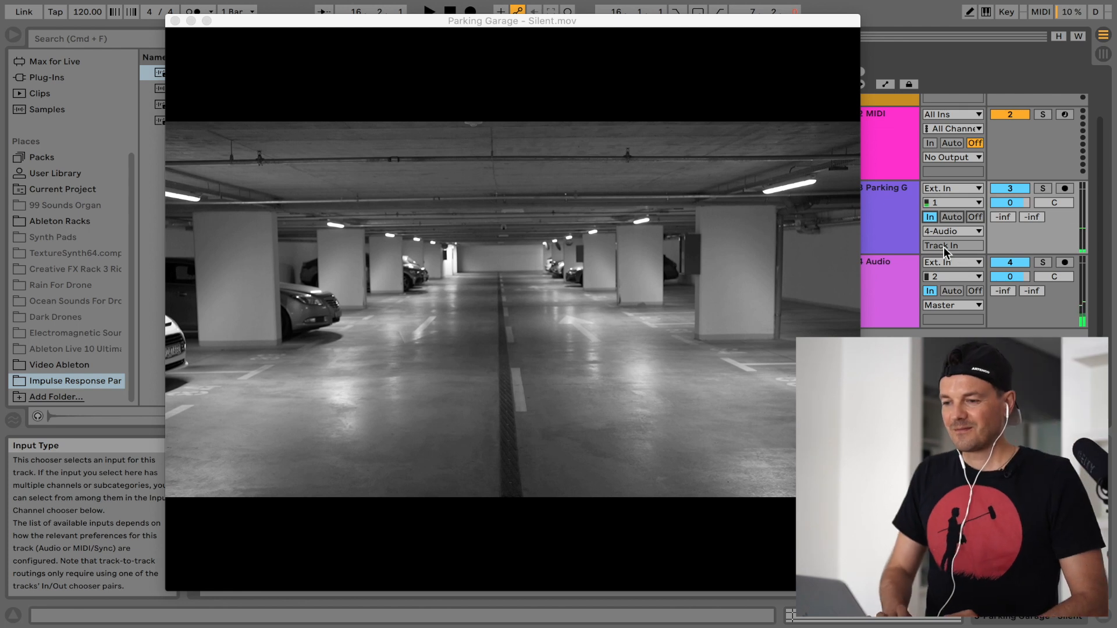
{"action": "left_click_drag", "start_coordinate": [551, 19], "coordinate": [602, 0]}
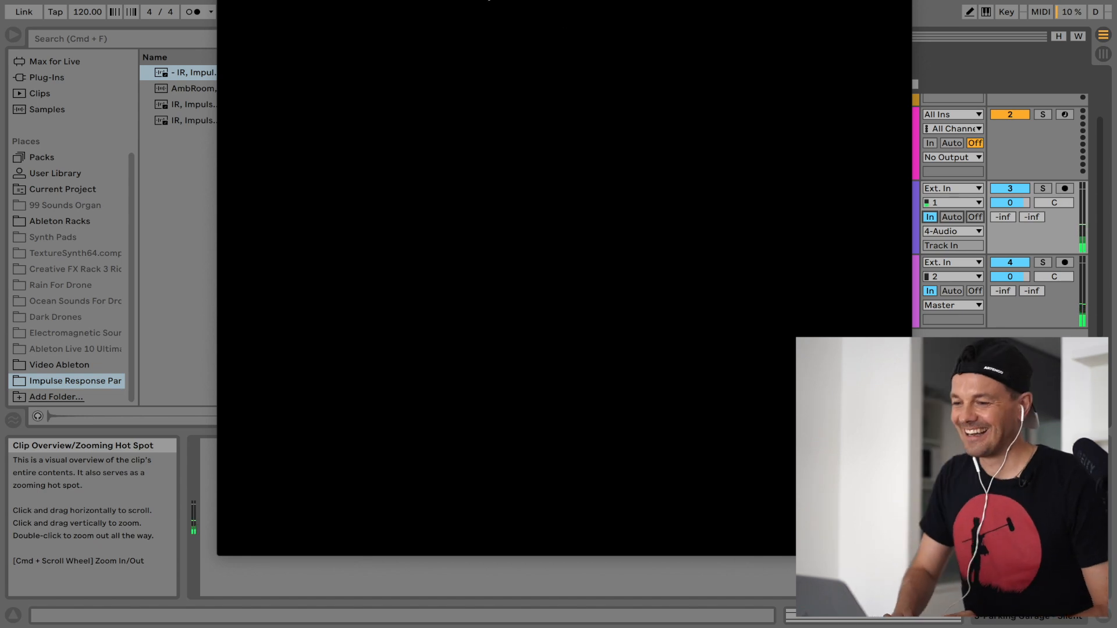
{"action": "left_click_drag", "start_coordinate": [433, 9], "coordinate": [731, 212]}
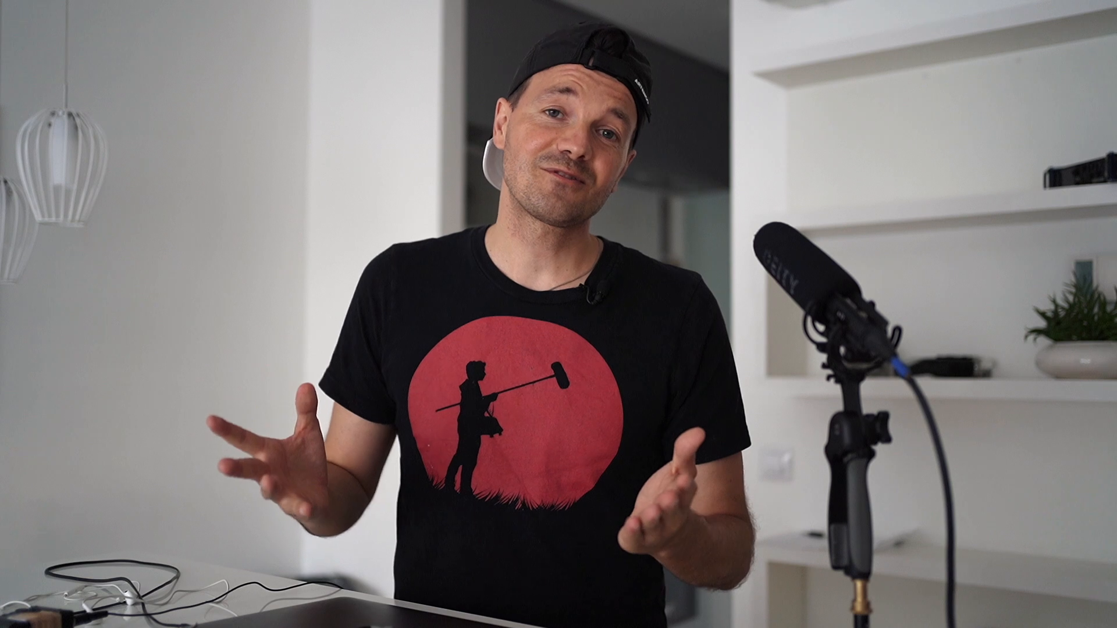